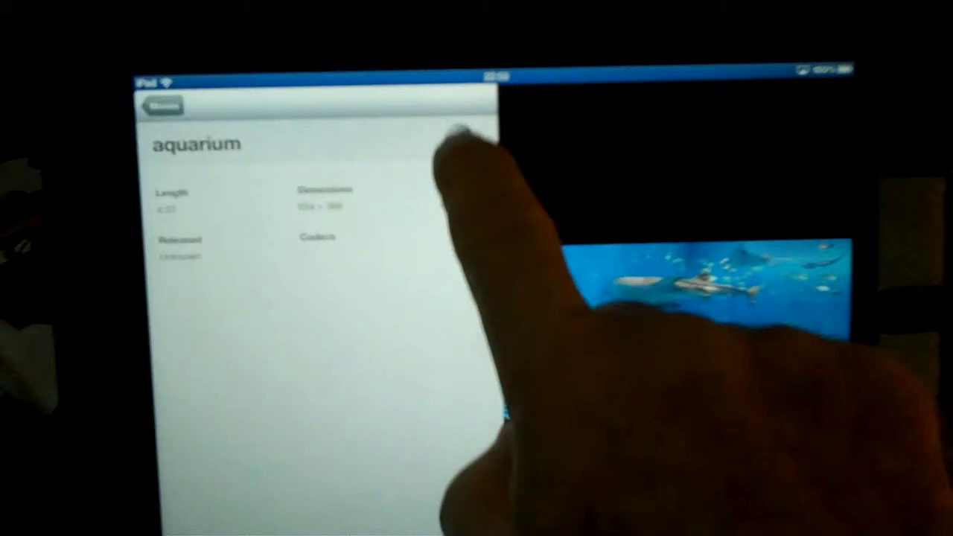
Step: Play the aquarium video from its info pane so it streams over AirPlay
{"action": "left_click", "coordinate": [458, 145]}
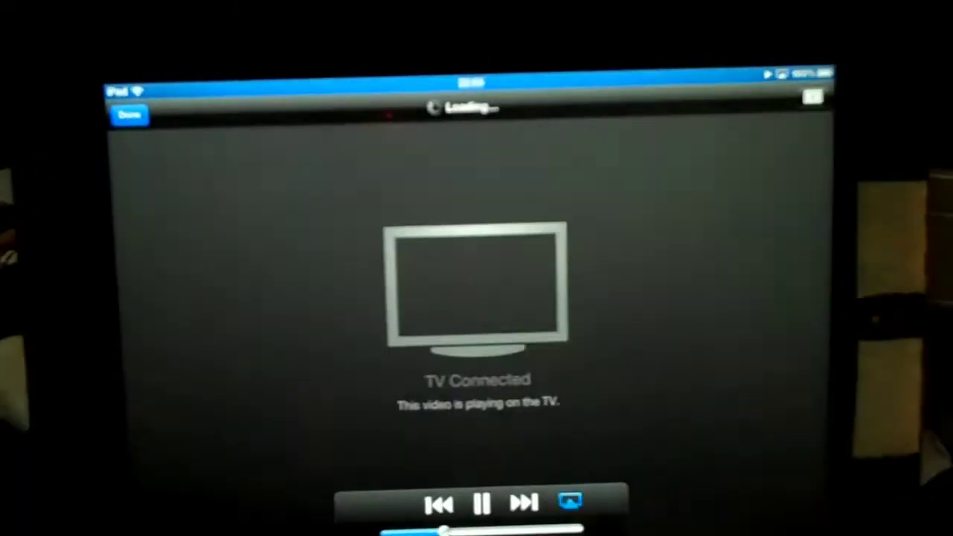